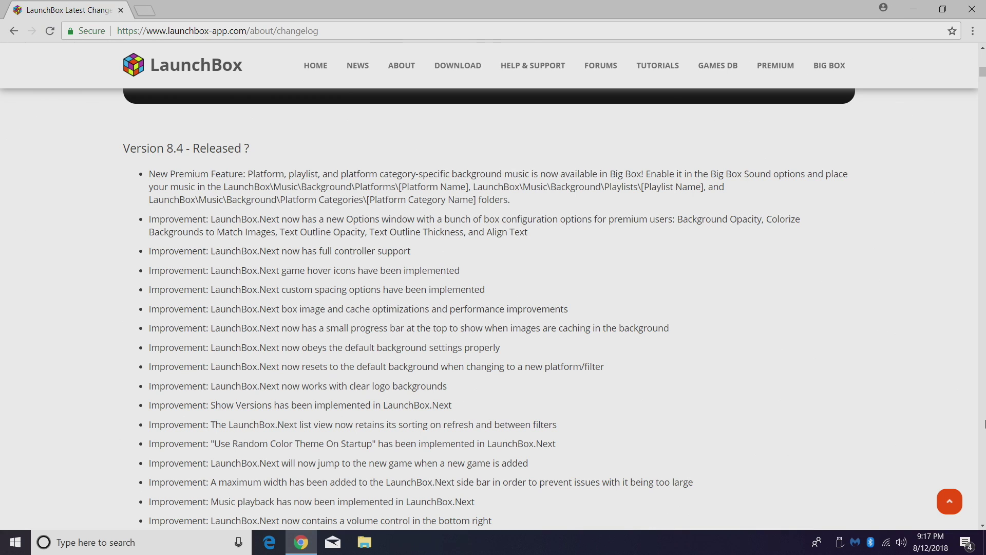
Read through the Version 8.4 improvements and fixes in the LaunchBox changelog
scroll(773, 400, down, 4)
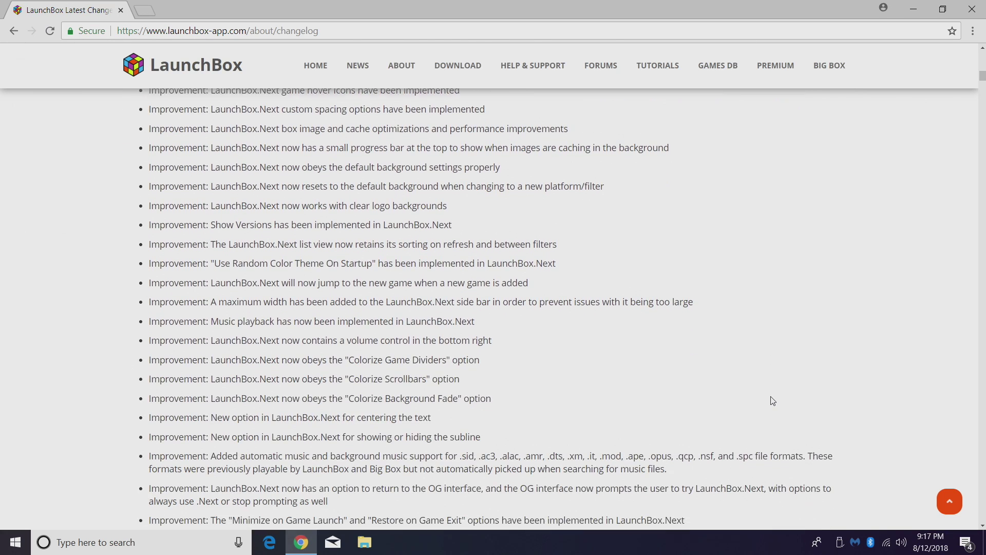
scroll(773, 401, down, 6)
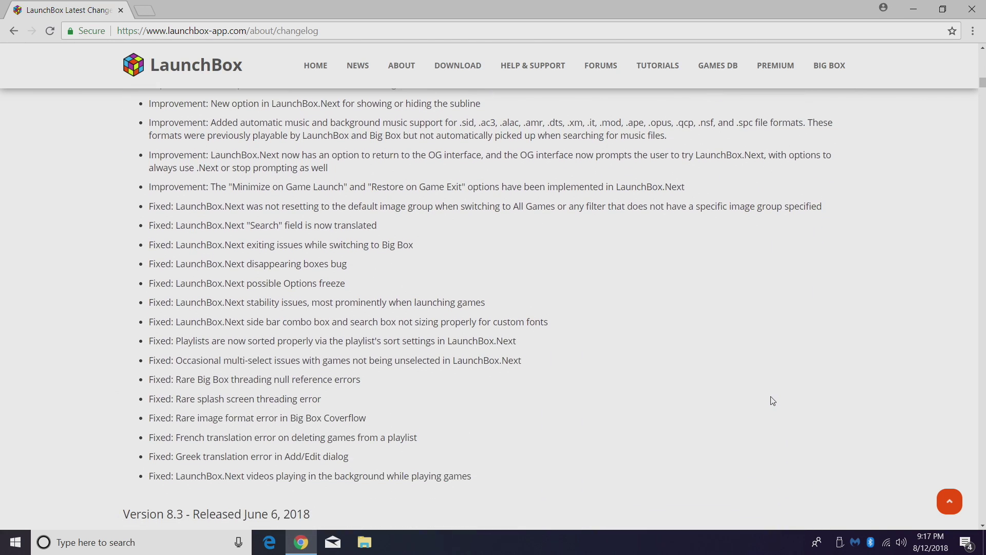
scroll(773, 400, up, 9)
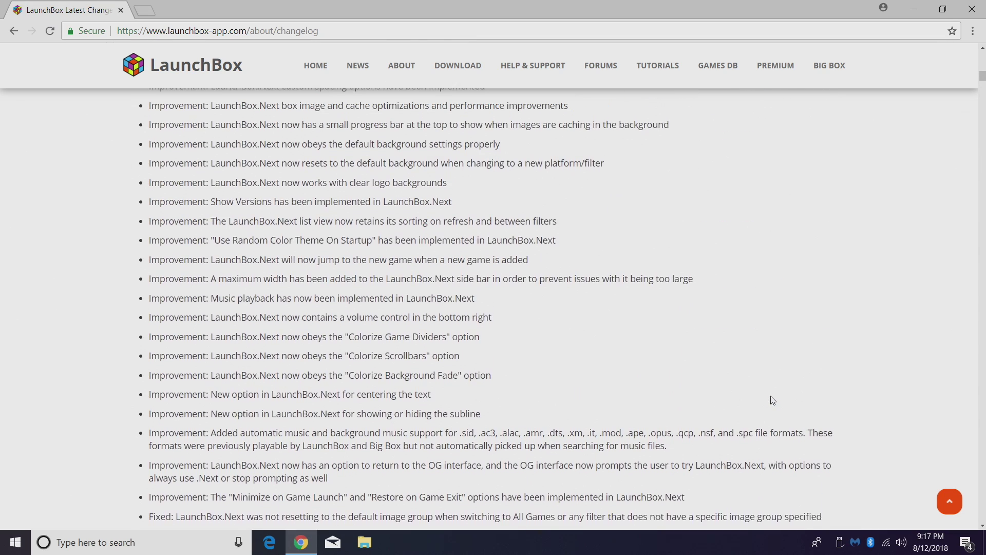
scroll(773, 401, up, 1)
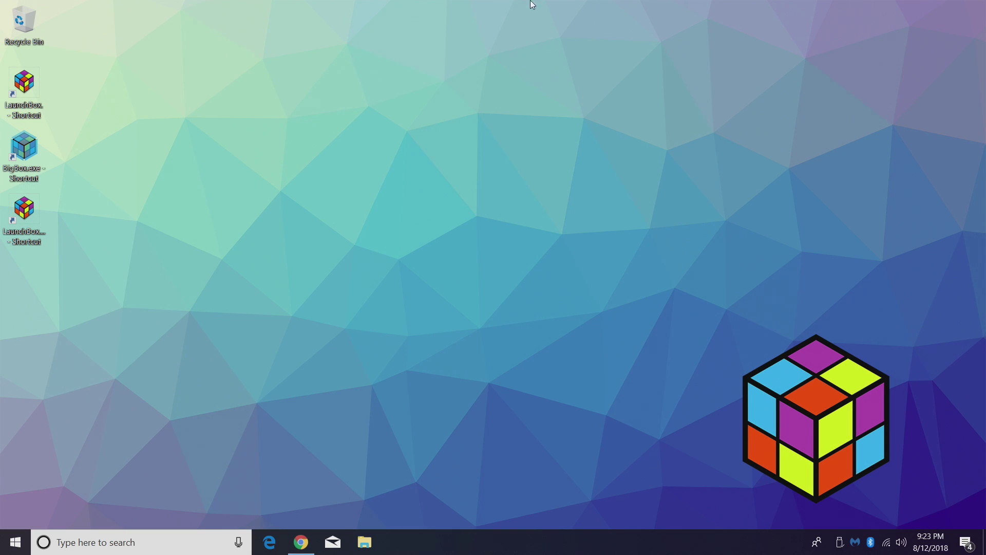
Launch LaunchBox from the desktop, choose to always start up with LaunchBox.Next, and dismiss the welcome window
double_click(24, 74)
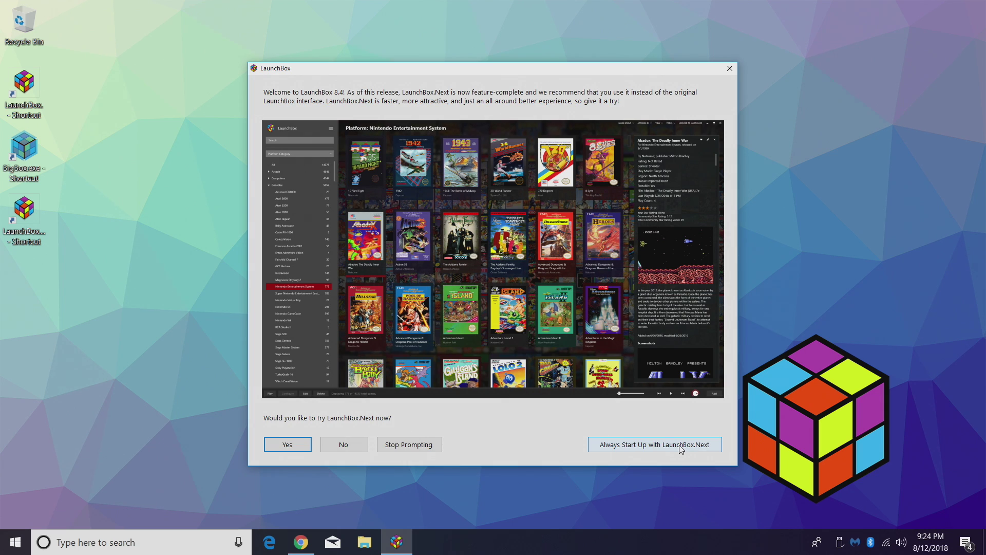
click(680, 445)
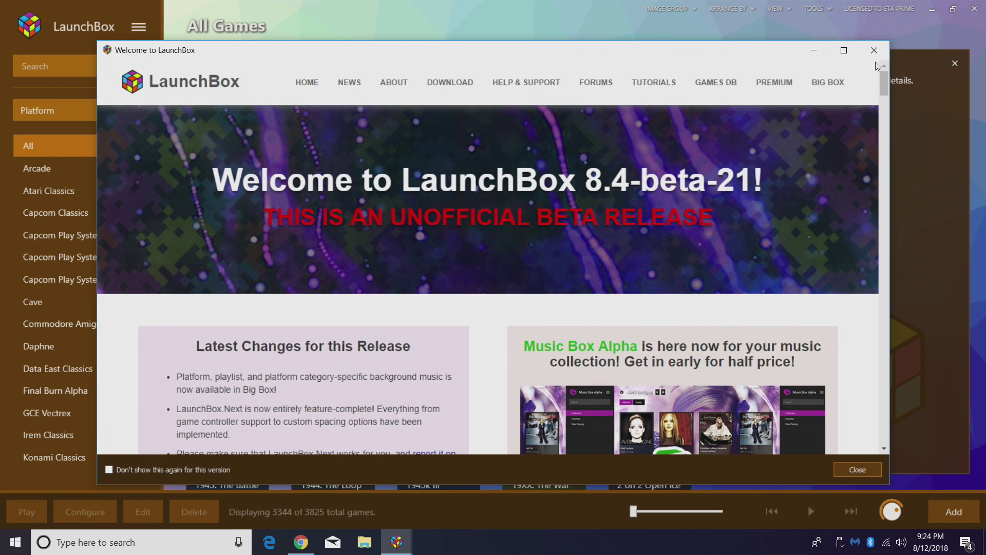
click(873, 50)
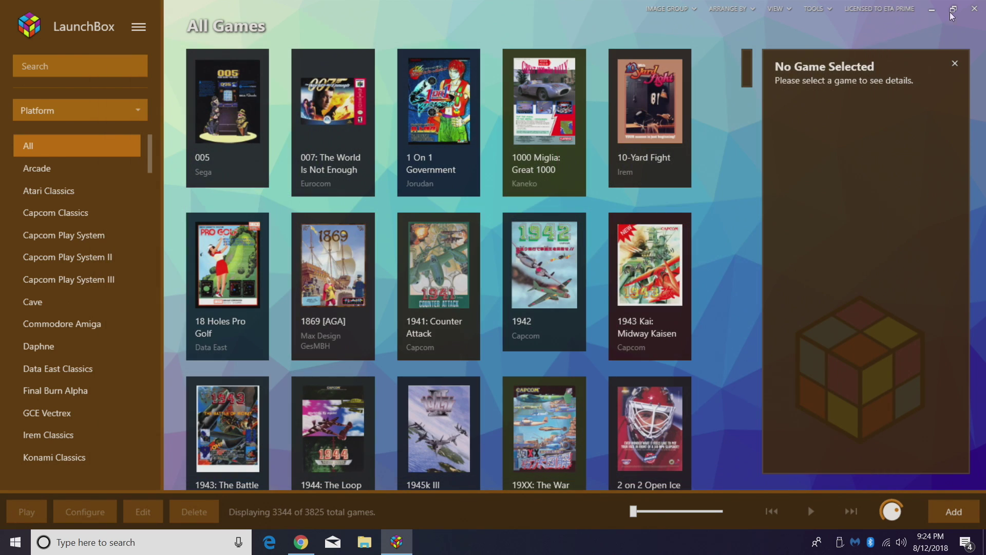
Restart LaunchBox from the desktop to see its startup color theme and dismiss the welcome window
click(980, 11)
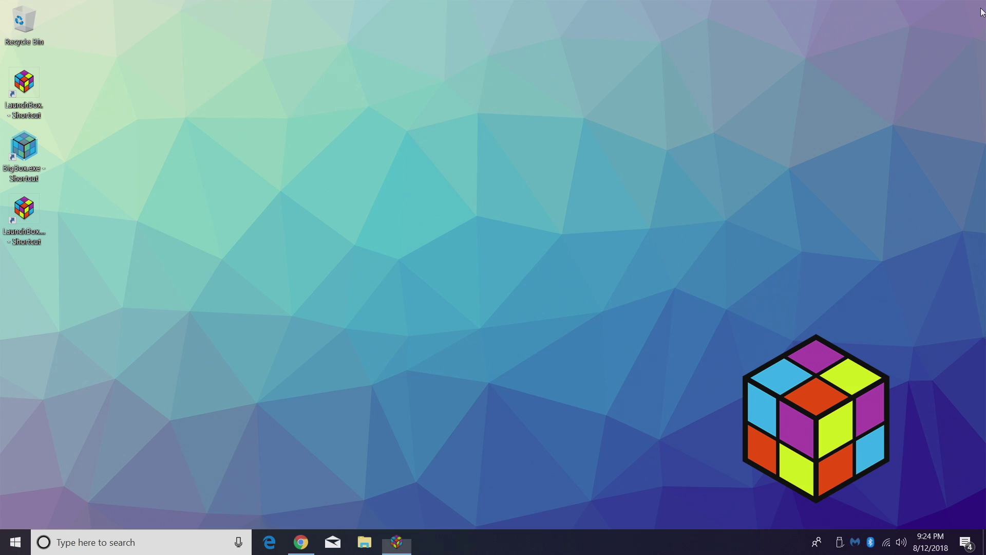
double_click(22, 93)
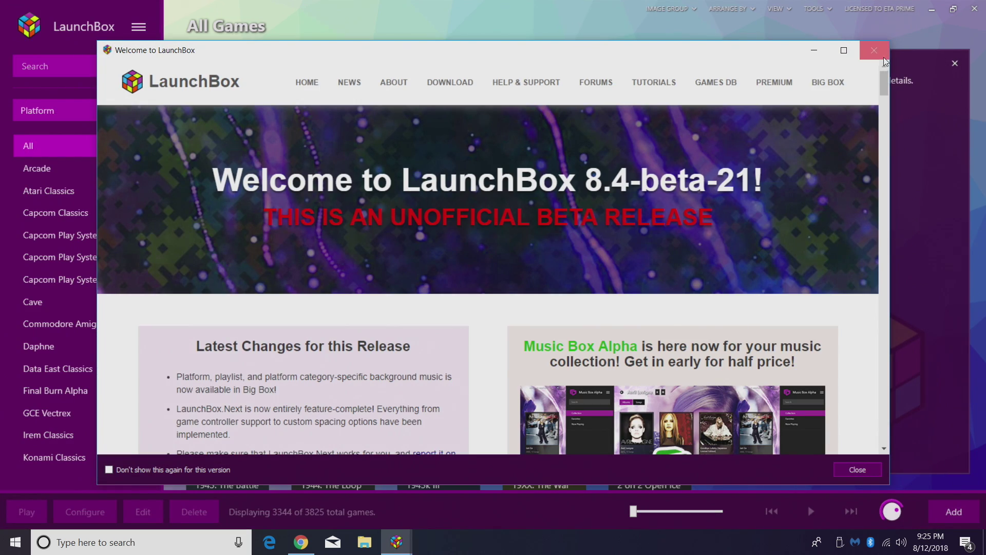
click(878, 44)
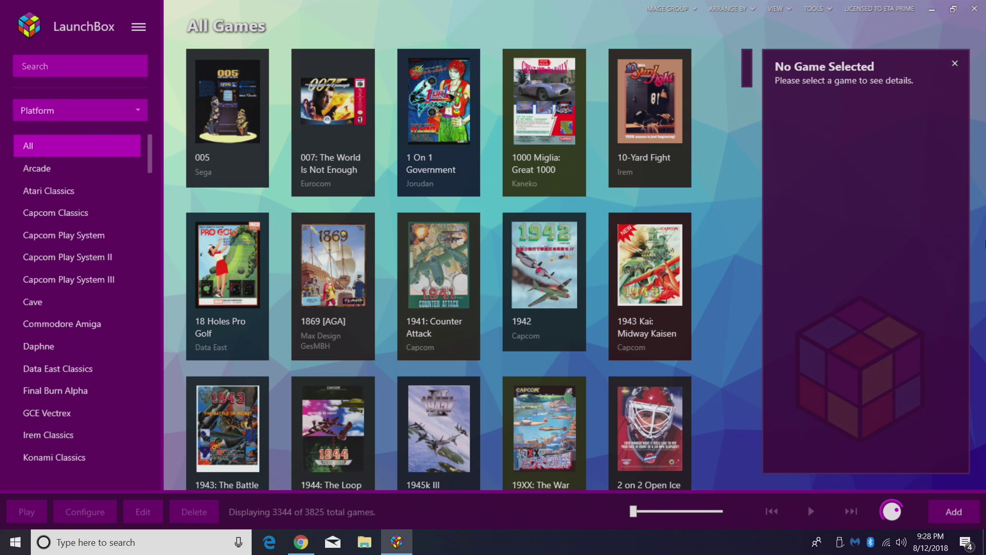
Turn off Use Random Color Theme On Startup in the legacy theme features options and save the options
click(137, 27)
click(813, 9)
click(805, 336)
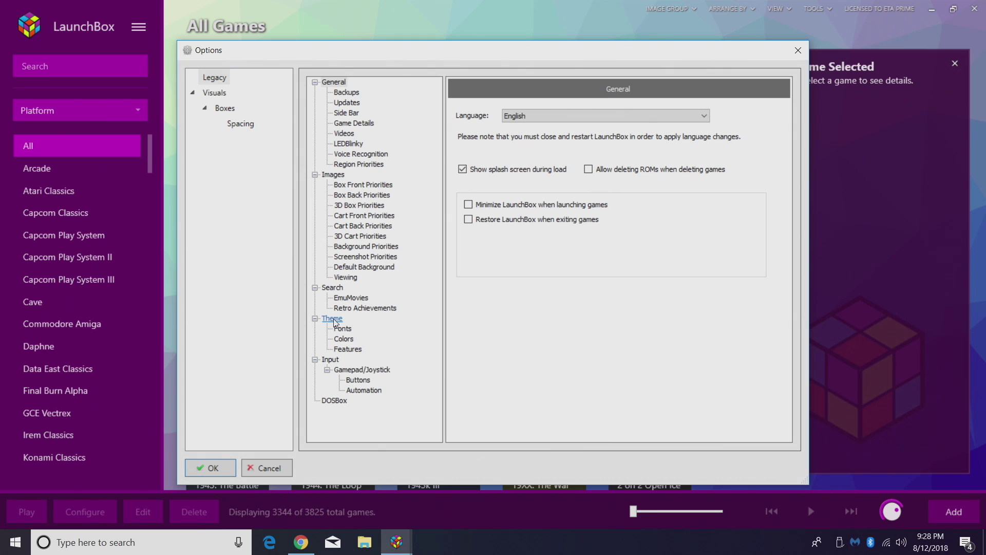
click(345, 350)
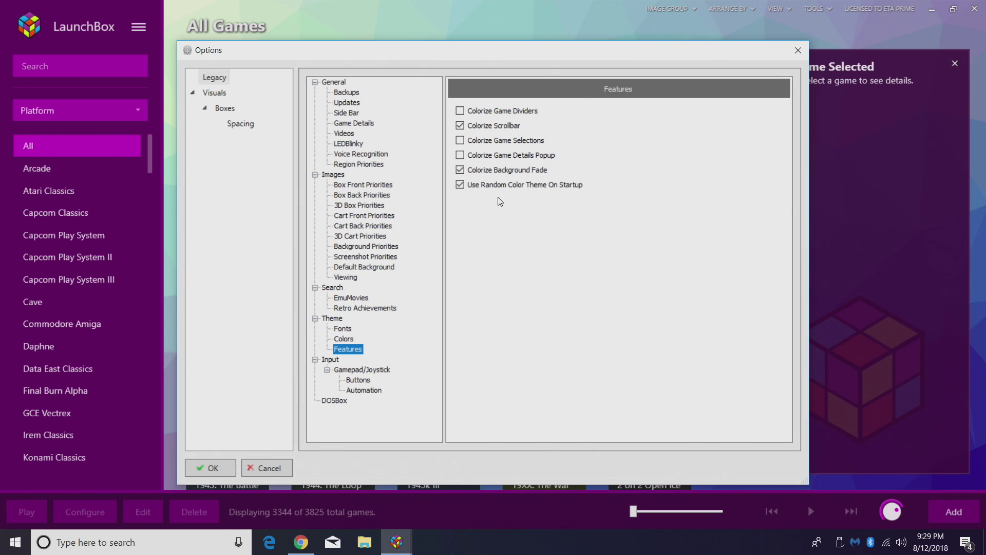
click(459, 184)
click(214, 475)
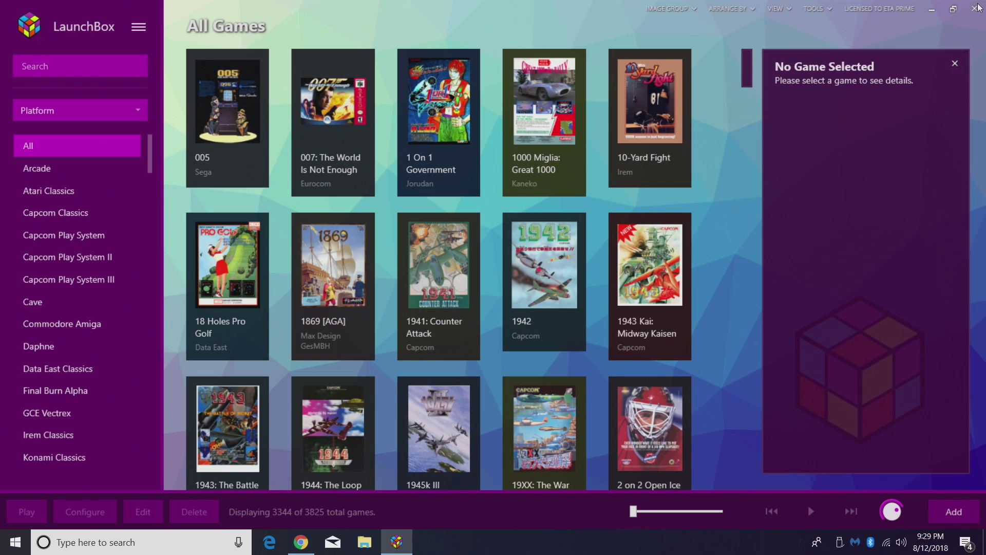
Close and relaunch LaunchBox with the saved theme options, dismissing the welcome window
click(975, 8)
double_click(32, 91)
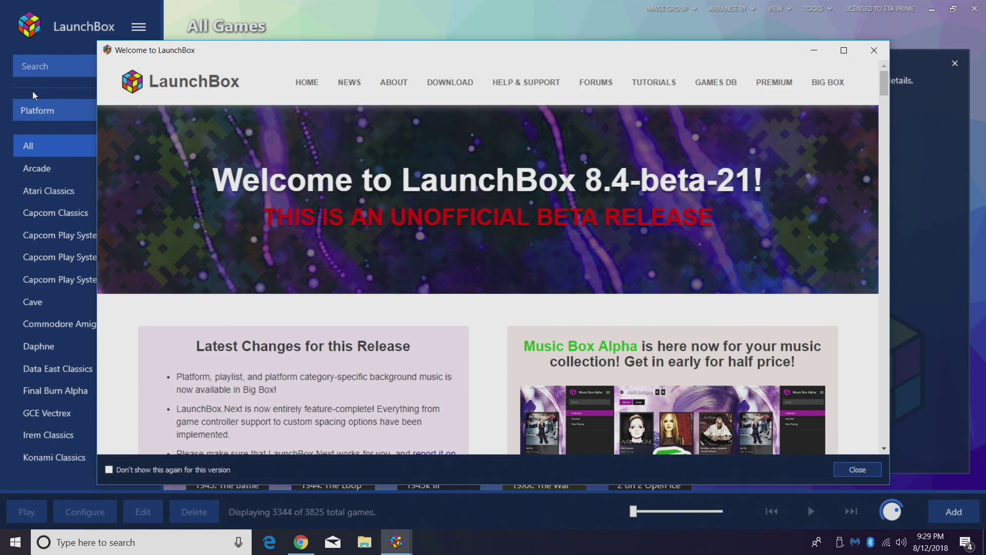
click(873, 50)
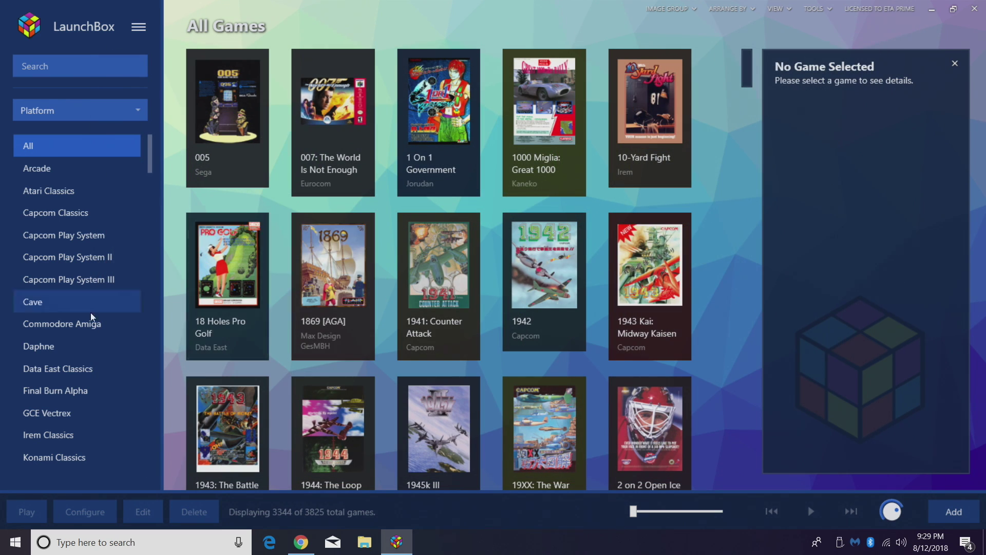
Show the Super Nintendo Entertainment System platform and select the game A.S.P.: Air Strike Patrol (USA)
scroll(87, 328, down, 3)
scroll(76, 358, down, 4)
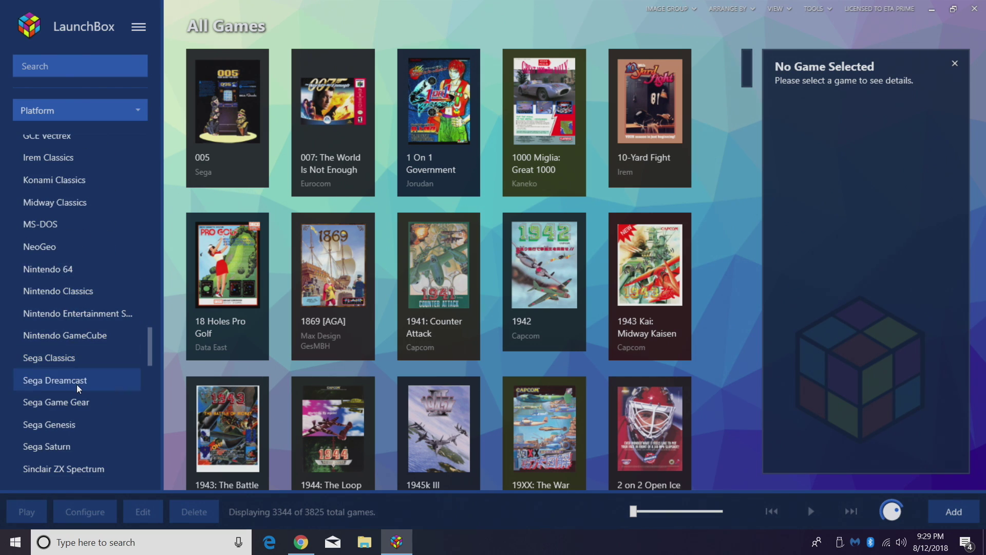
scroll(80, 386, down, 2)
scroll(80, 389, down, 2)
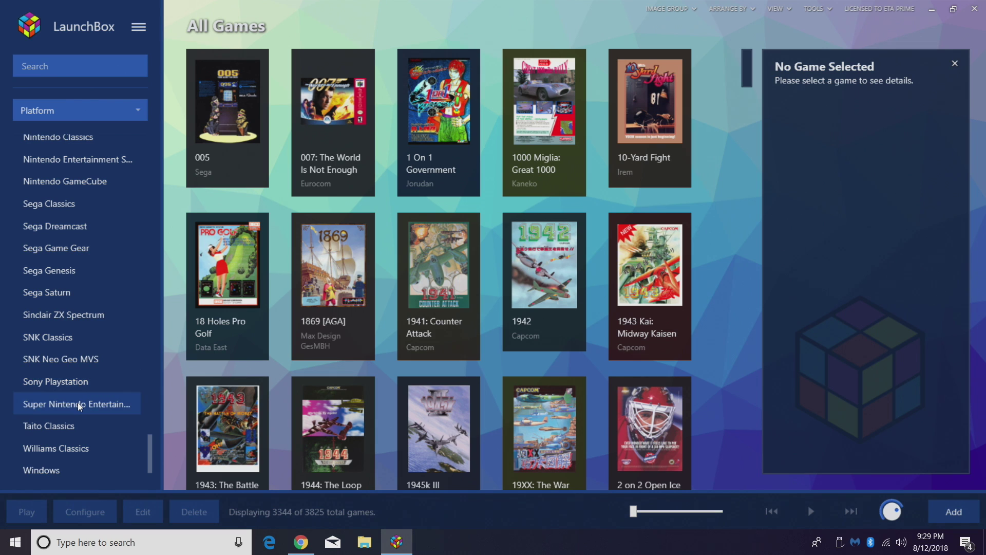
click(80, 403)
click(542, 129)
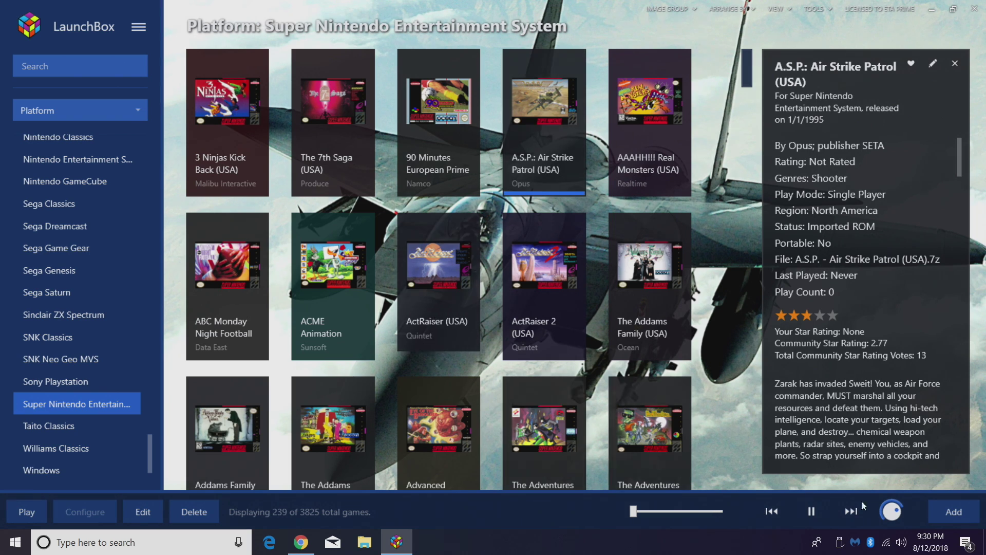
Try out the music playback volume control, including raising the volume to 100%
mouse_move(896, 511)
drag(879, 506, 882, 519)
scroll(889, 527, up, 8)
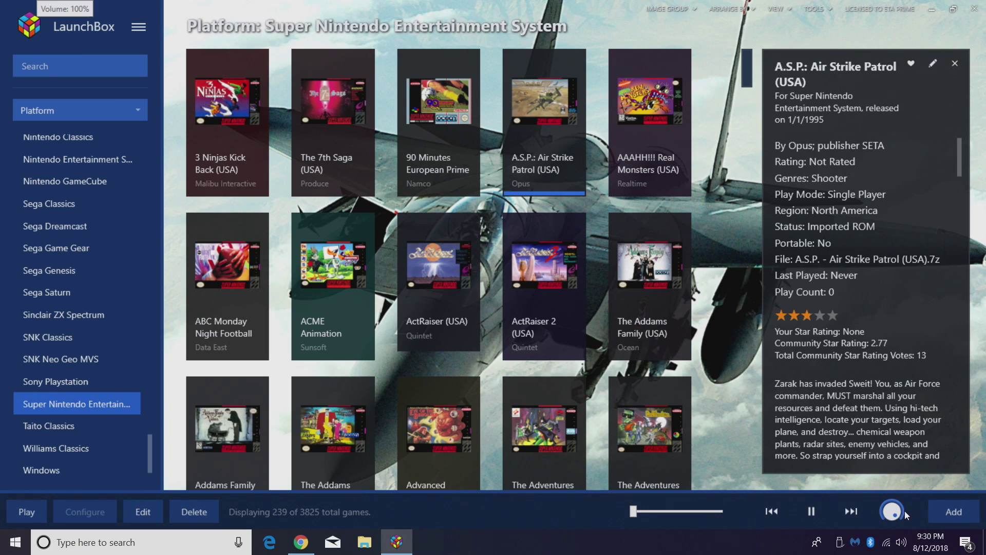
drag(904, 511, 929, 540)
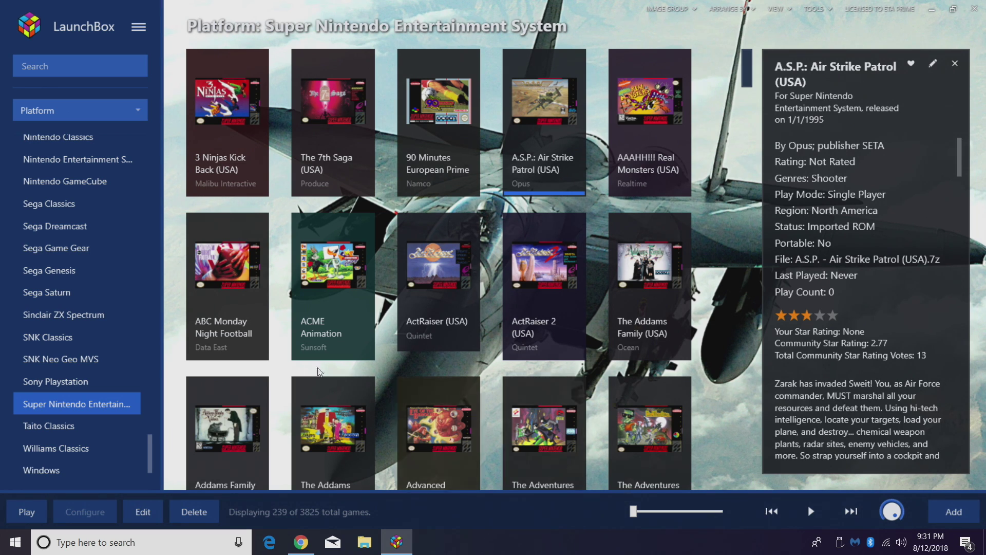
click(139, 29)
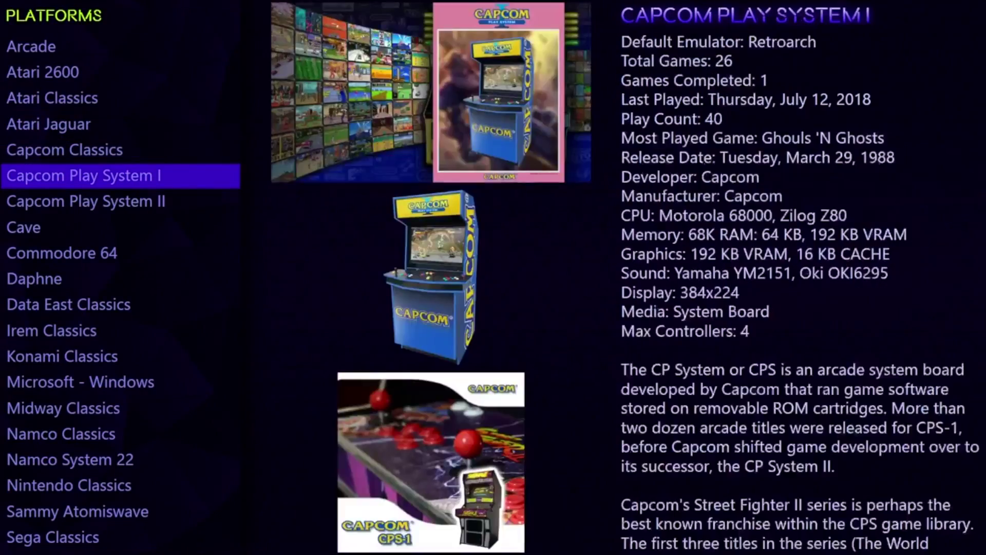
In Big Box, open the Capcom Play System I platform and browse its games from Captain Commando to Forgotten Worlds
key(Return)
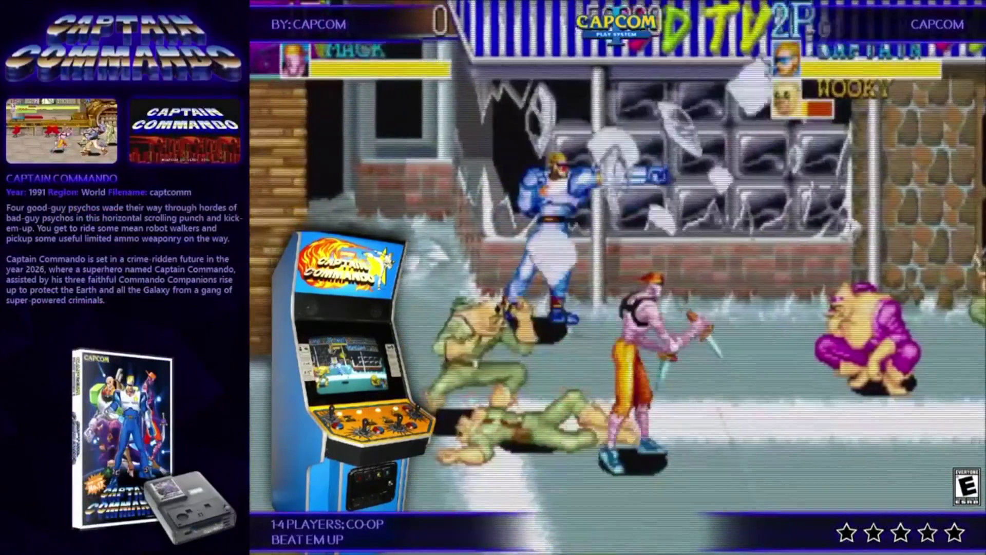
key(Down)
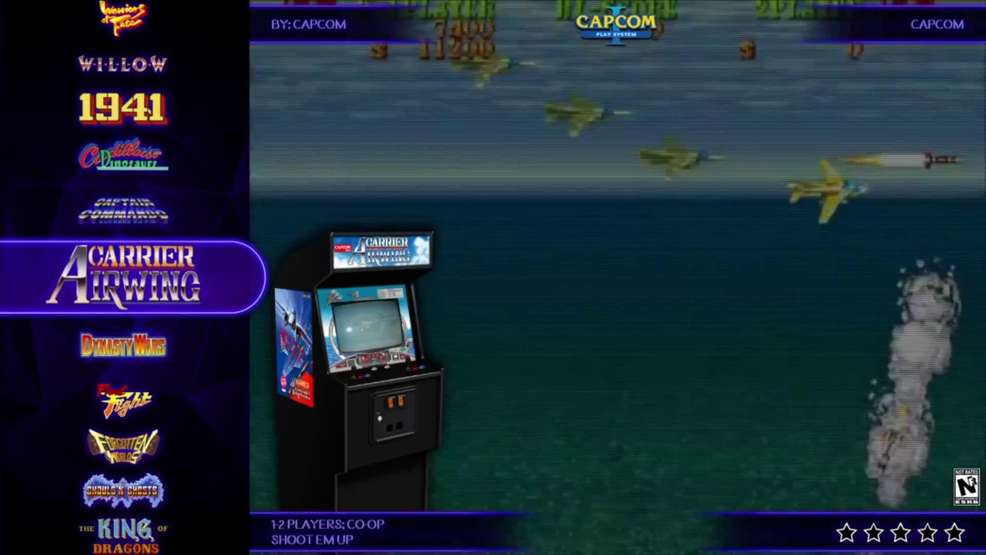
key(Down)
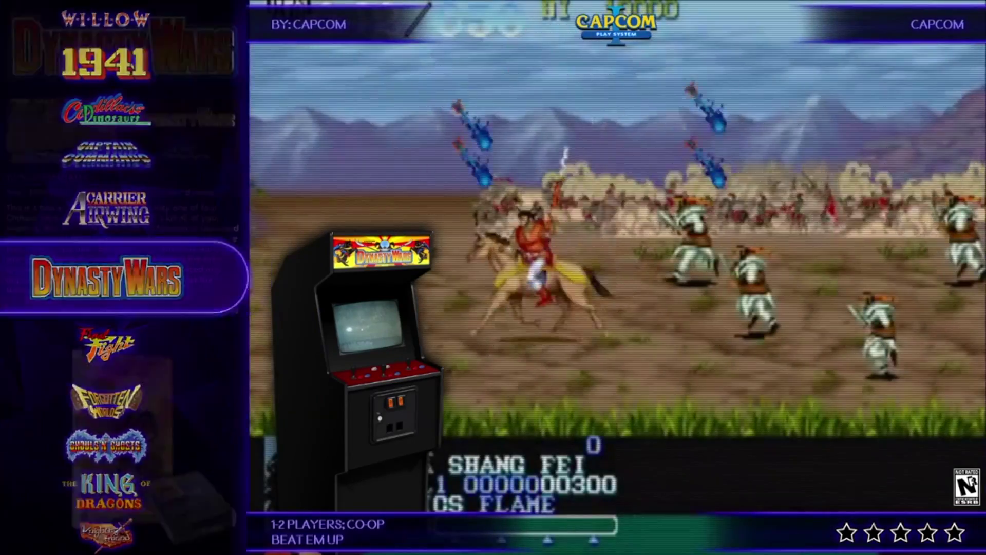
key(Down)
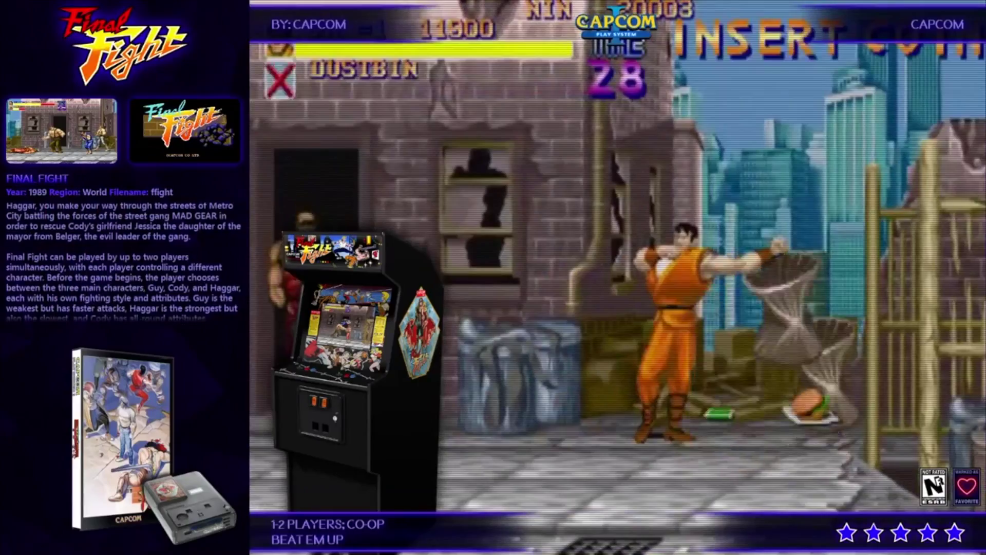
key(Return)
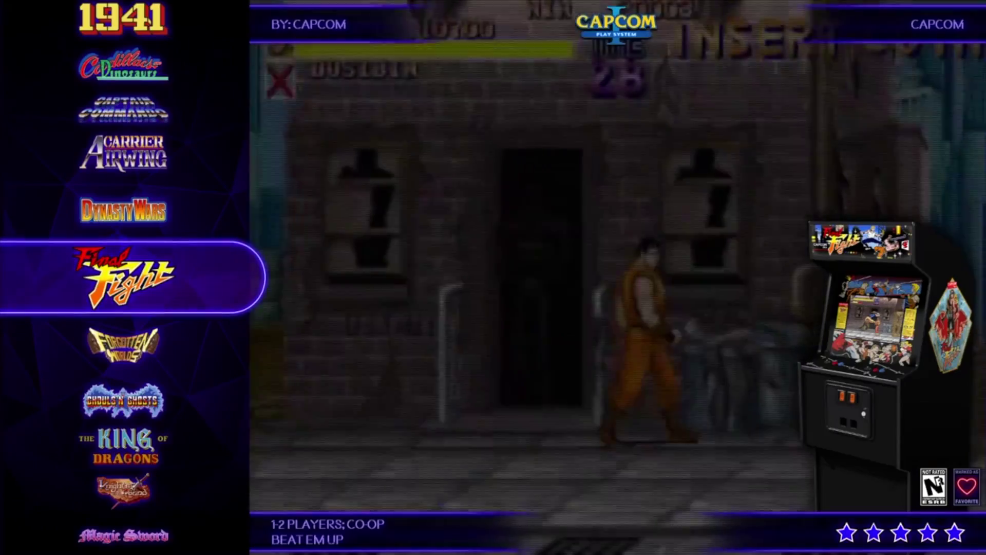
key(Down)
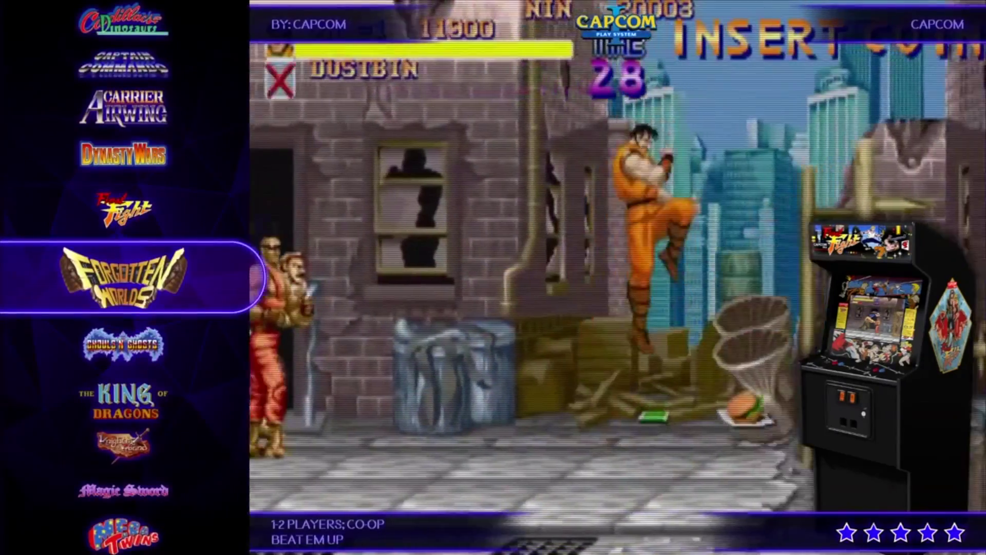
Browse the Atari 2600 games from Frogger down to Kung-Fu Master, ending on Keystone Kapers
key(Right)
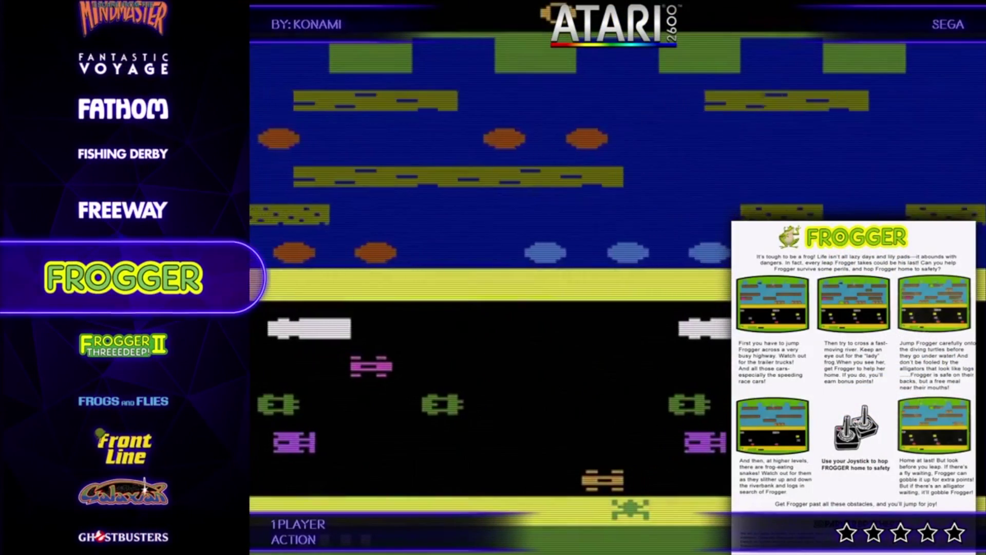
key(Down)
key(Down)
key(Down)
key(Down)
key(Down)
key(Down)
key(Down)
key(Down)
key(Down)
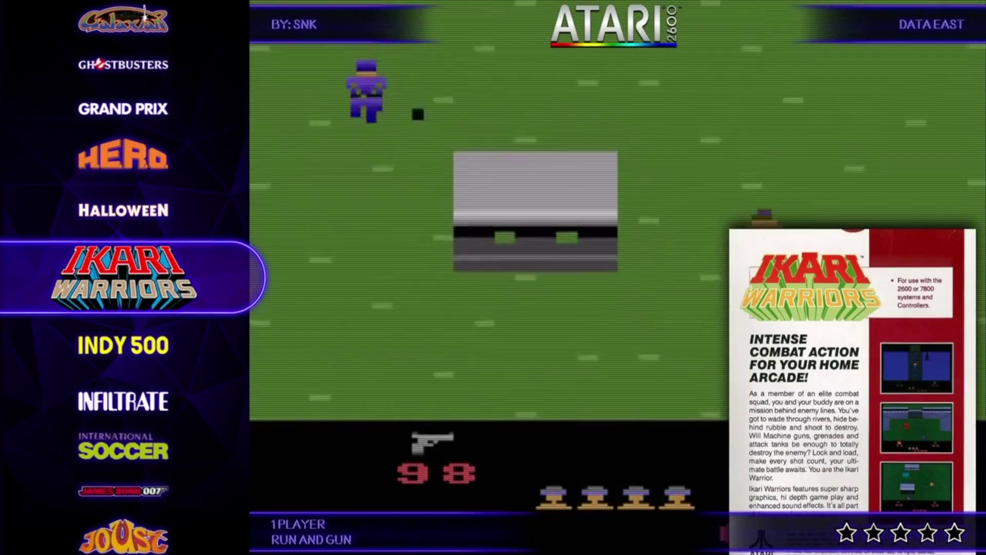
key(Down)
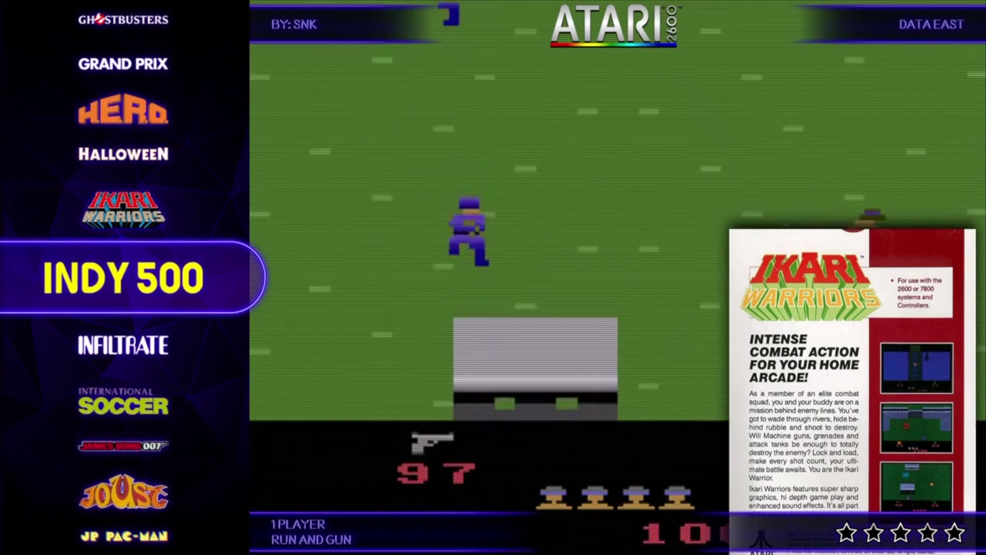
key(Down)
key(Down)
key(Down)
key(Down)
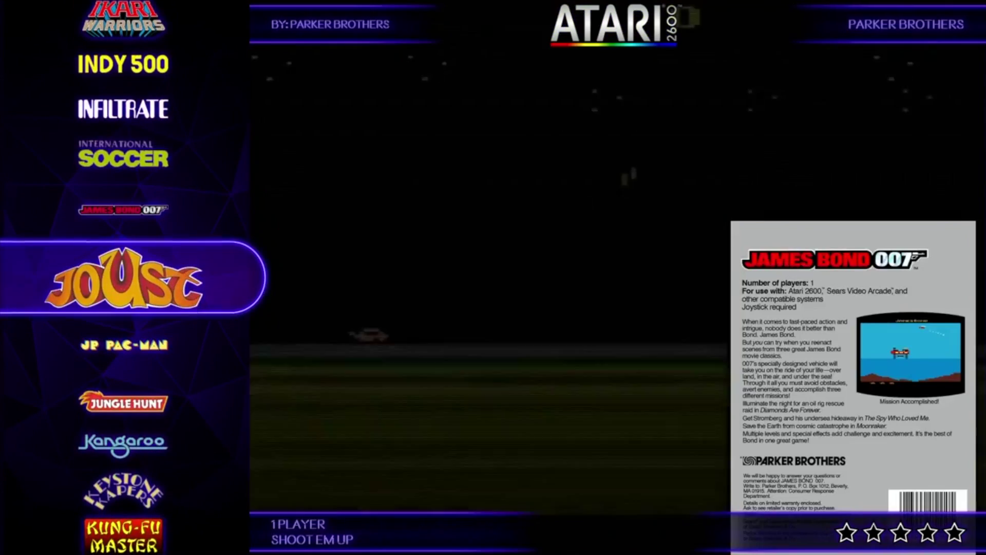
key(Down)
key(Down)
key(Down)
key(Down)
key(Down)
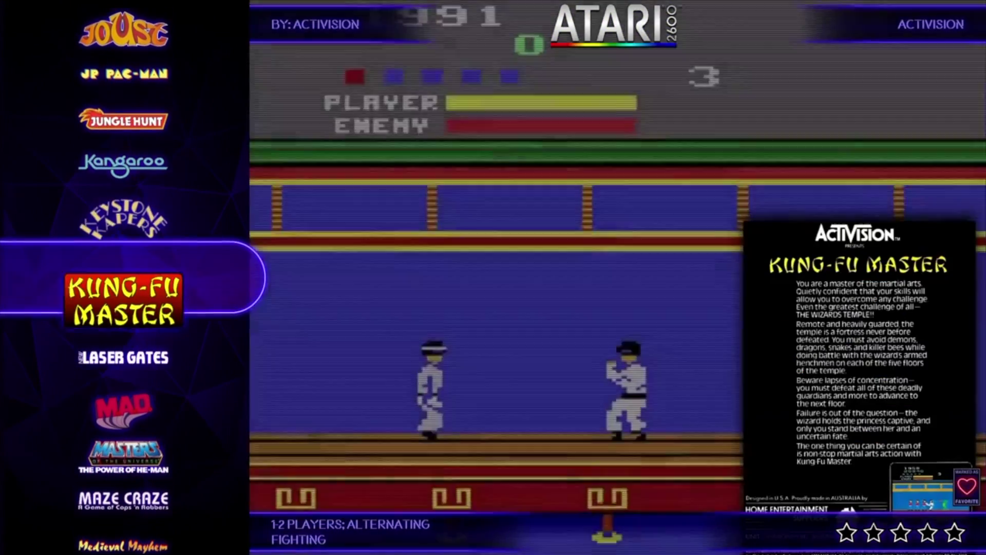
key(Up)
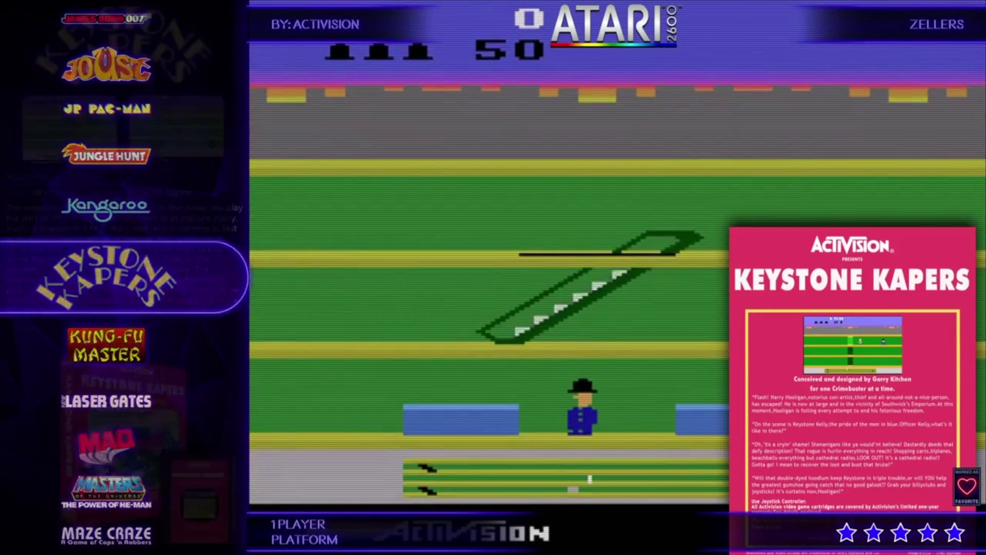
Browse the Commodore 64 games from Skool Daze to Target: Renegade and view its details
key(Right)
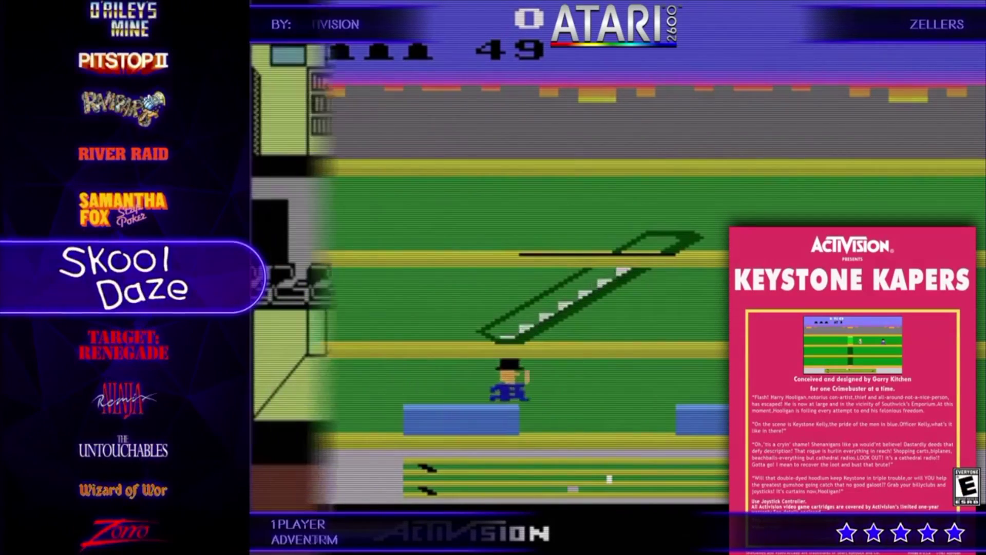
key(Down)
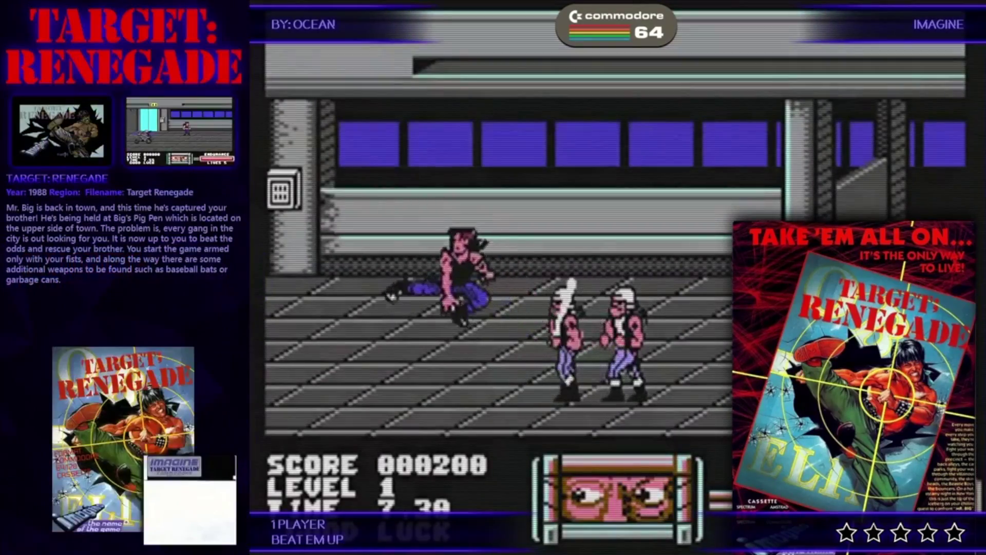
key(Down)
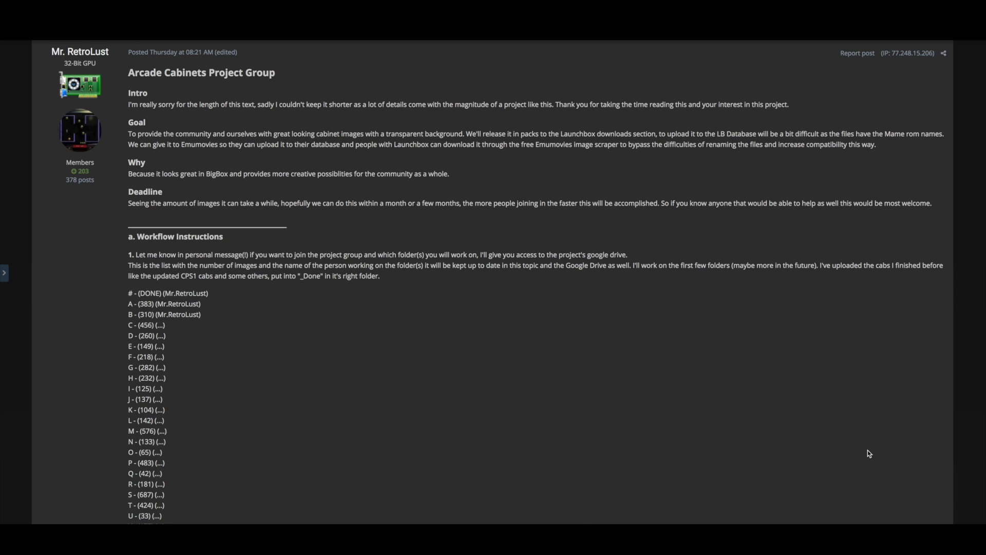
In the forum's Arcade Cabinets Project Group topic, read the workflow instructions, image notes, working guidelines and the replies with cabinet images
scroll(770, 411, down, 2)
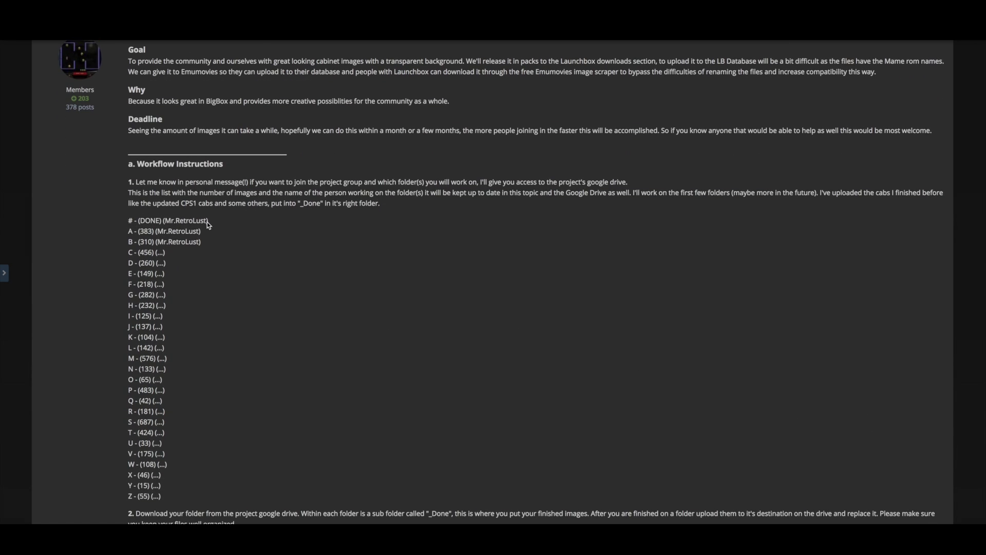
scroll(176, 239, down, 2)
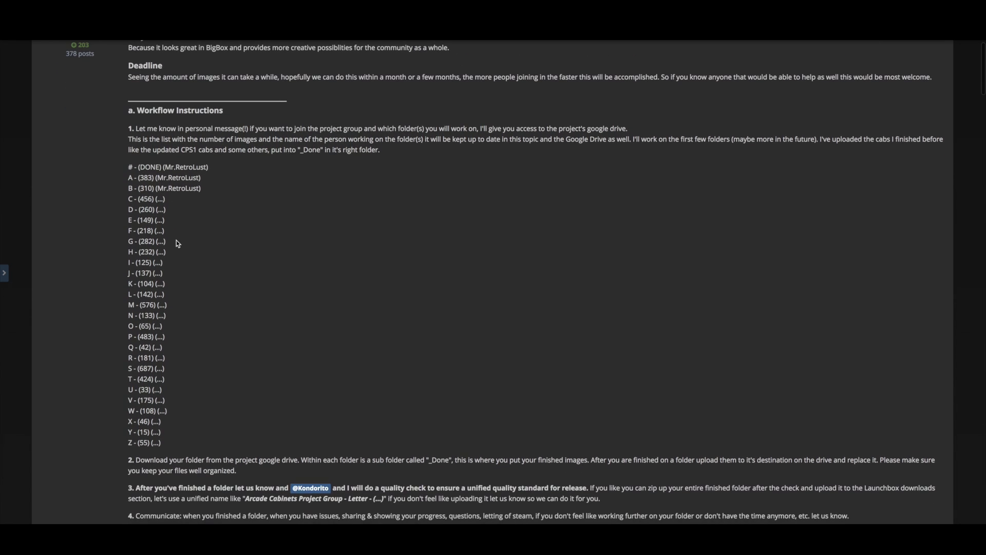
scroll(177, 243, down, 4)
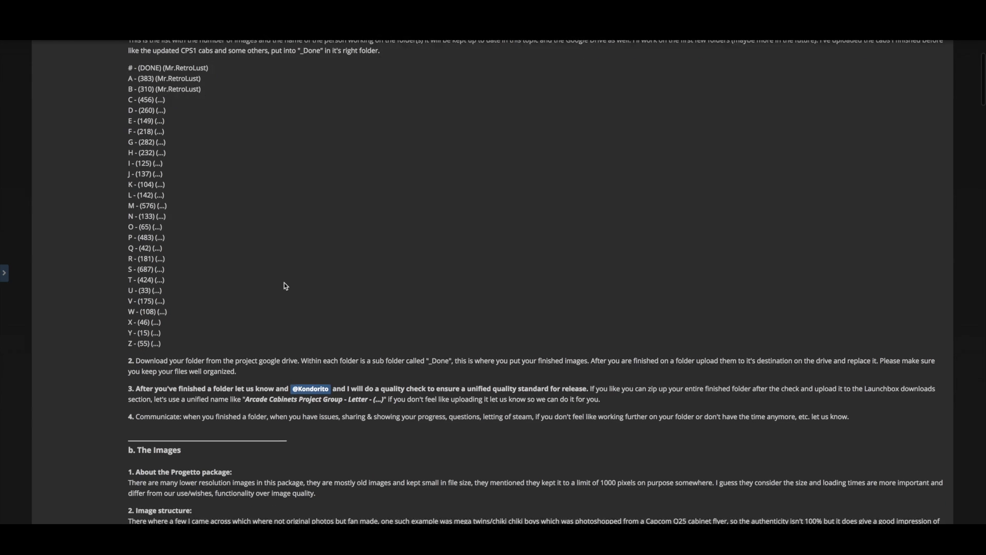
scroll(286, 286, down, 11)
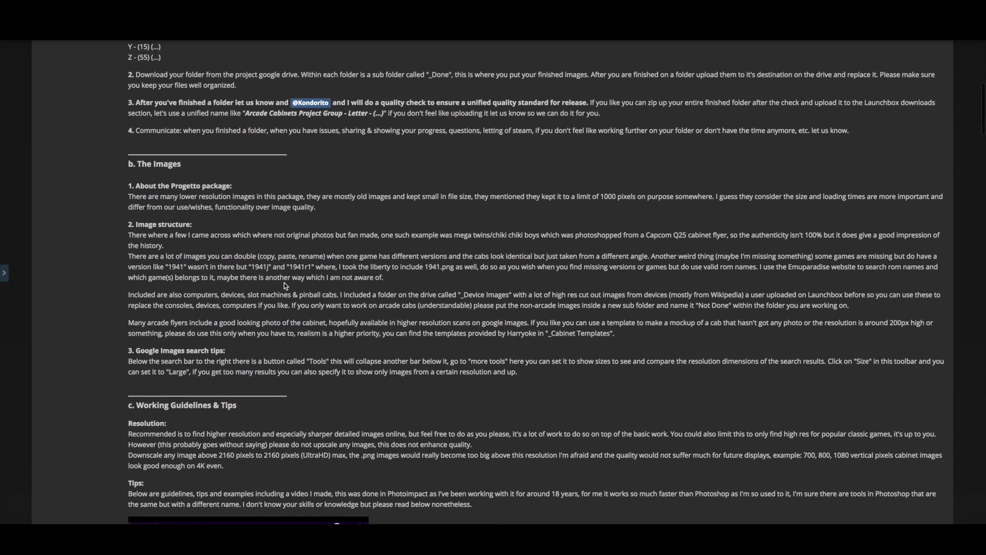
scroll(285, 282, down, 4)
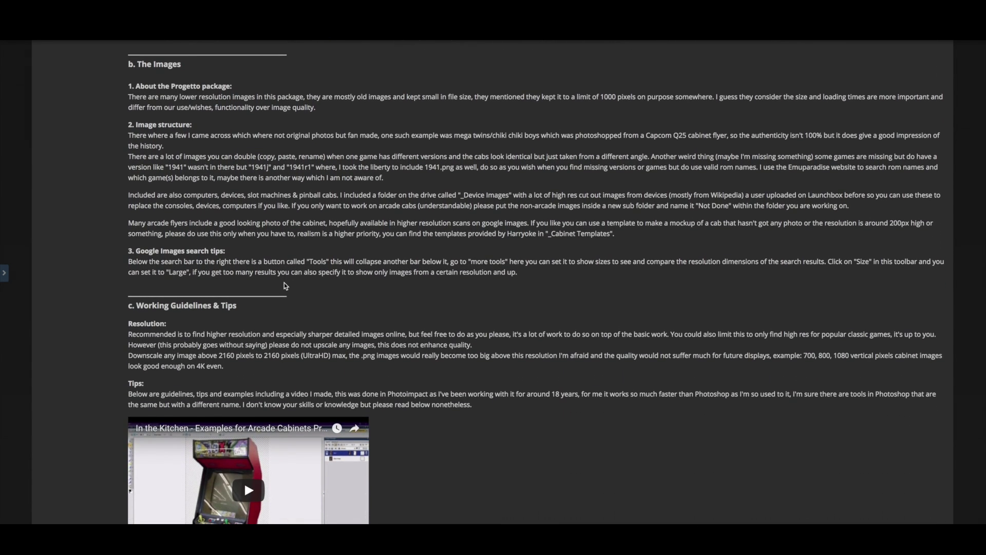
scroll(284, 282, down, 7)
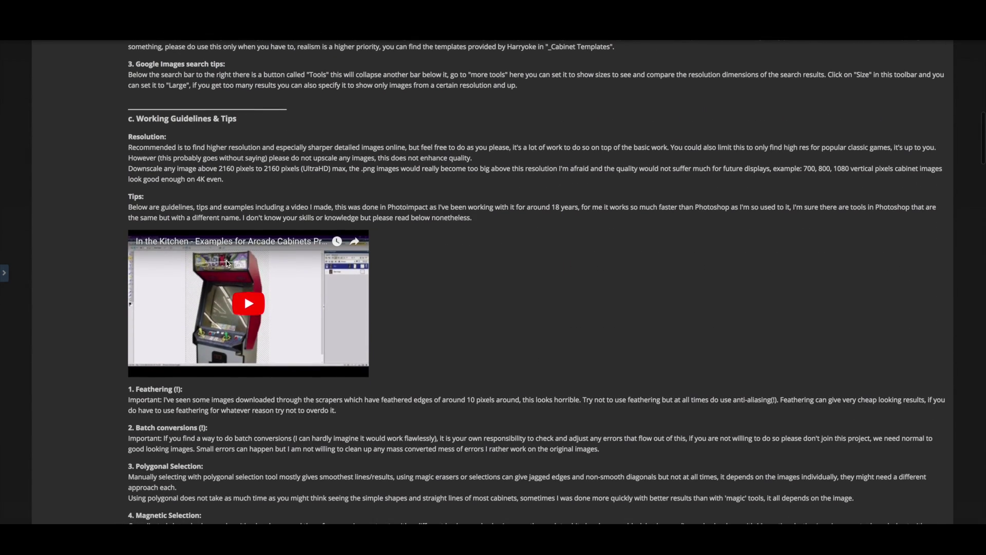
scroll(205, 271, down, 10)
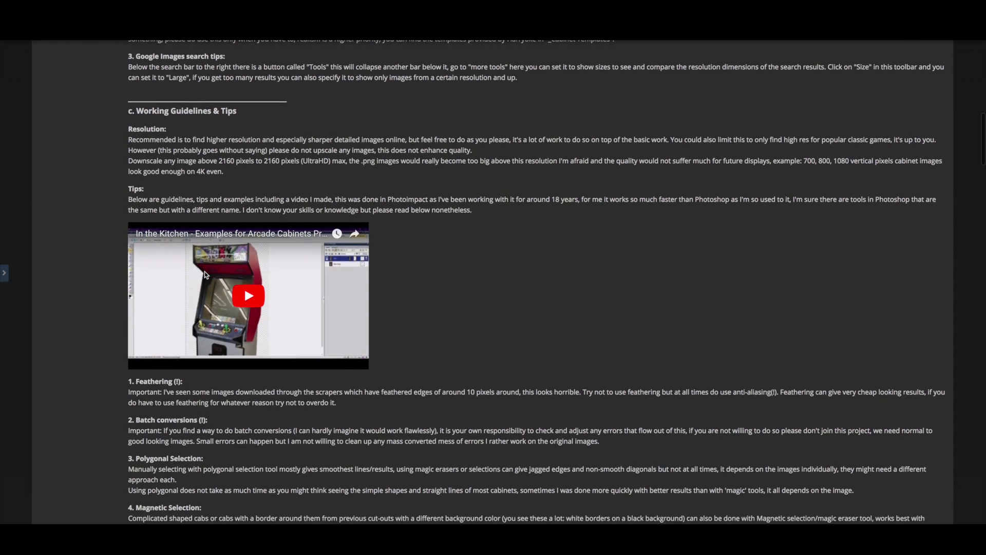
scroll(204, 271, down, 20)
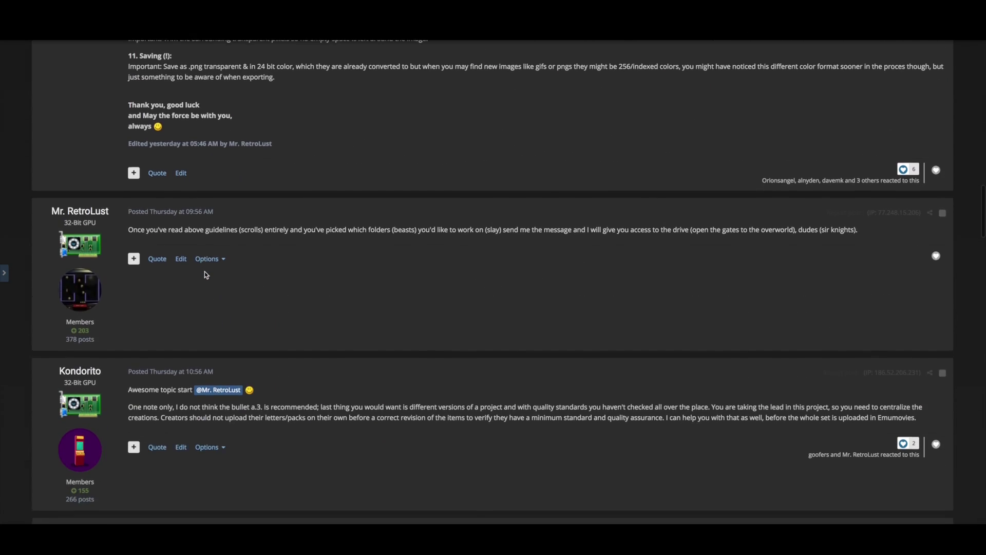
scroll(204, 271, down, 17)
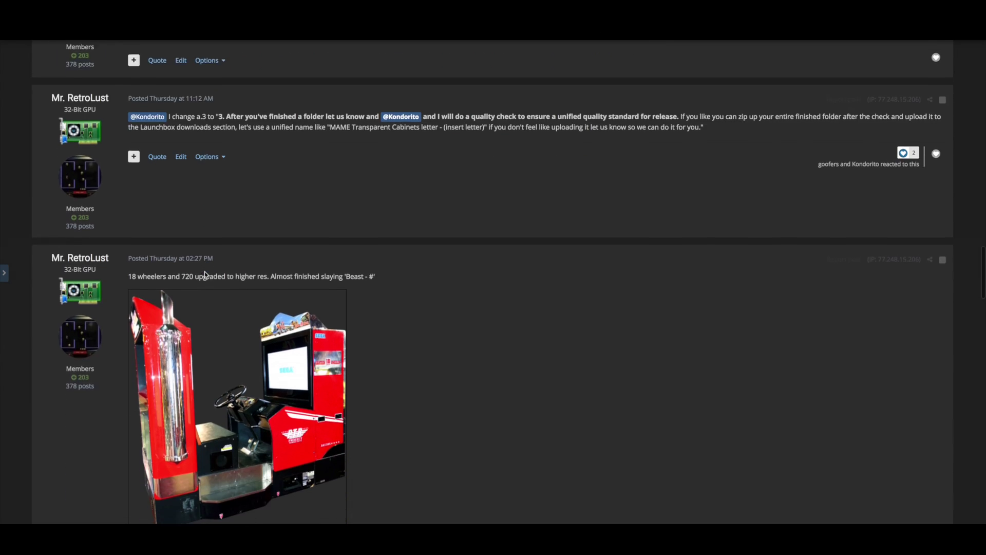
scroll(204, 271, down, 5)
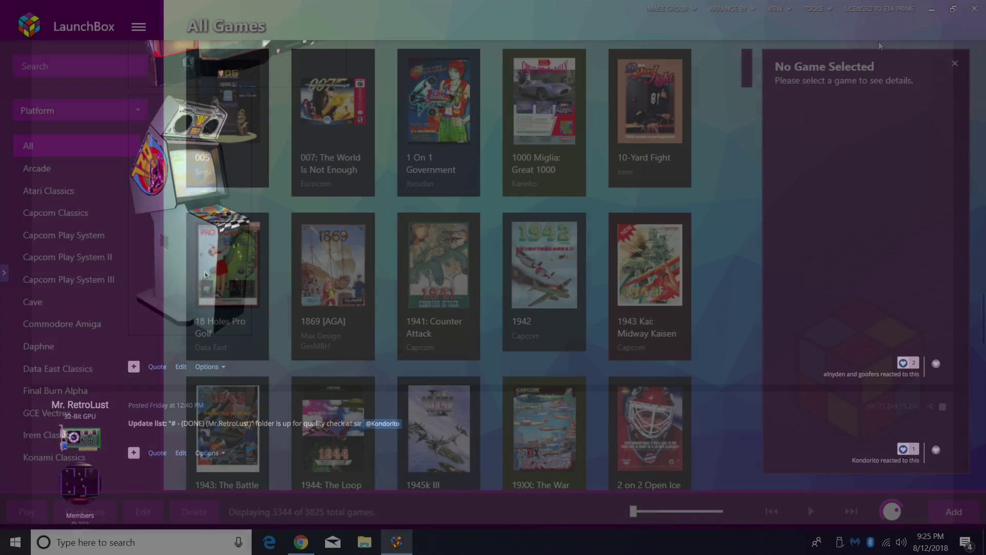